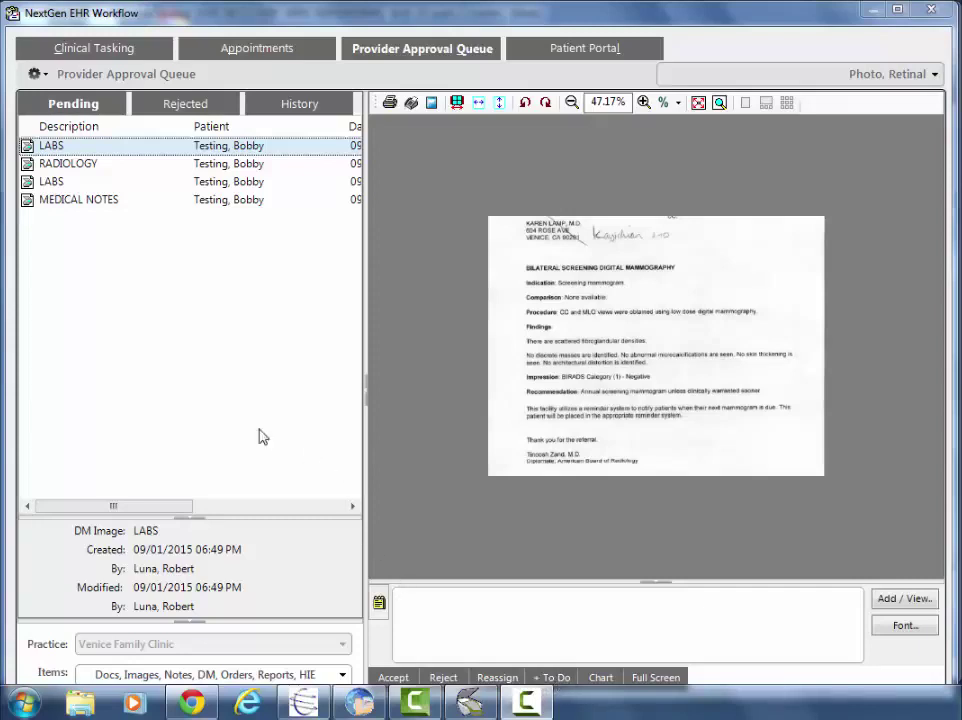
# Step: Accept the first pending LABS document and reject the RADIOLOGY document with the comment "not my patient"
pyautogui.click(392, 677)
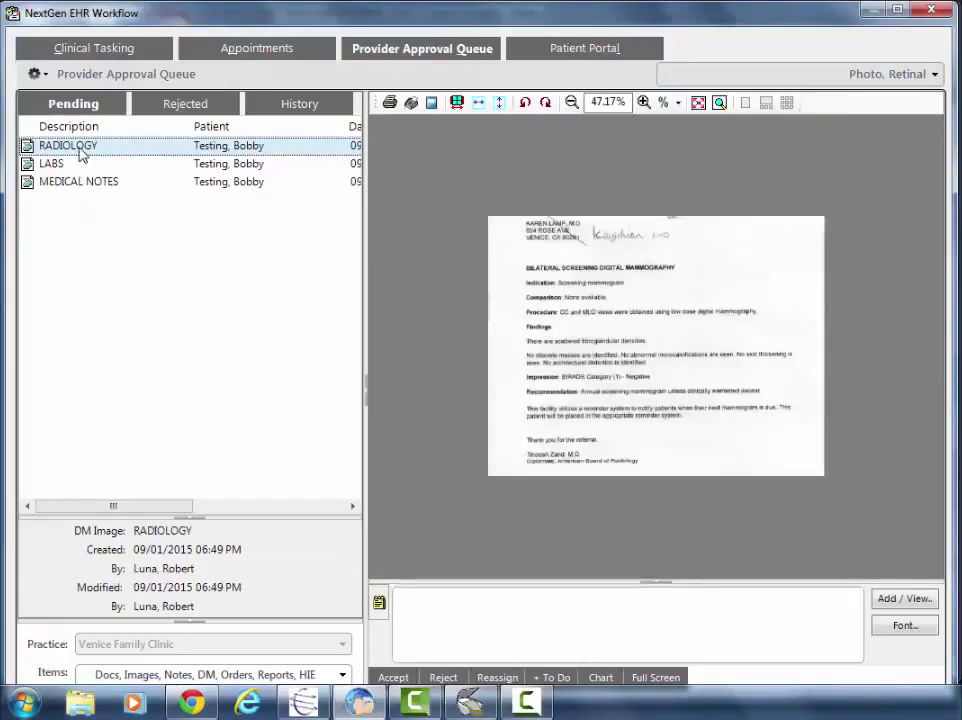
pyautogui.click(443, 678)
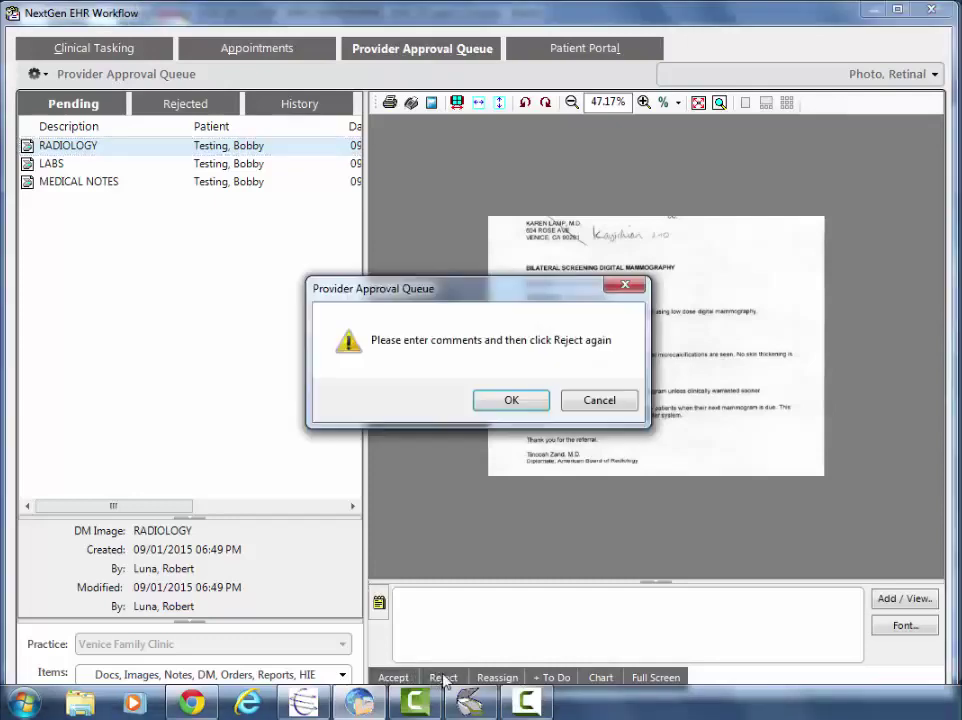
pyautogui.click(511, 400)
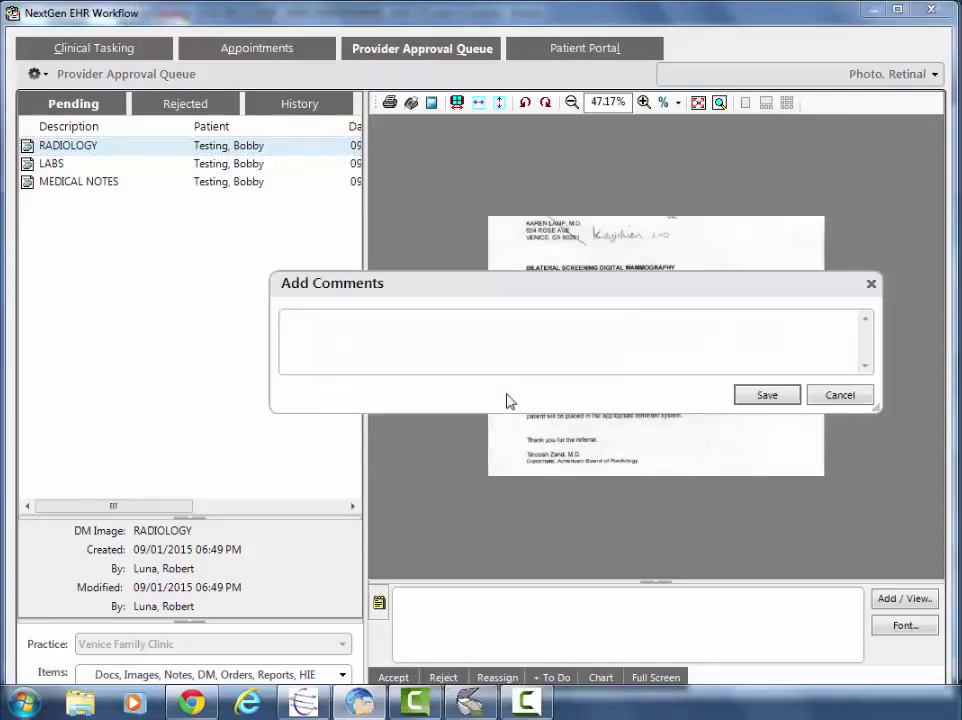
pyautogui.write('not my patient')
pyautogui.click(776, 397)
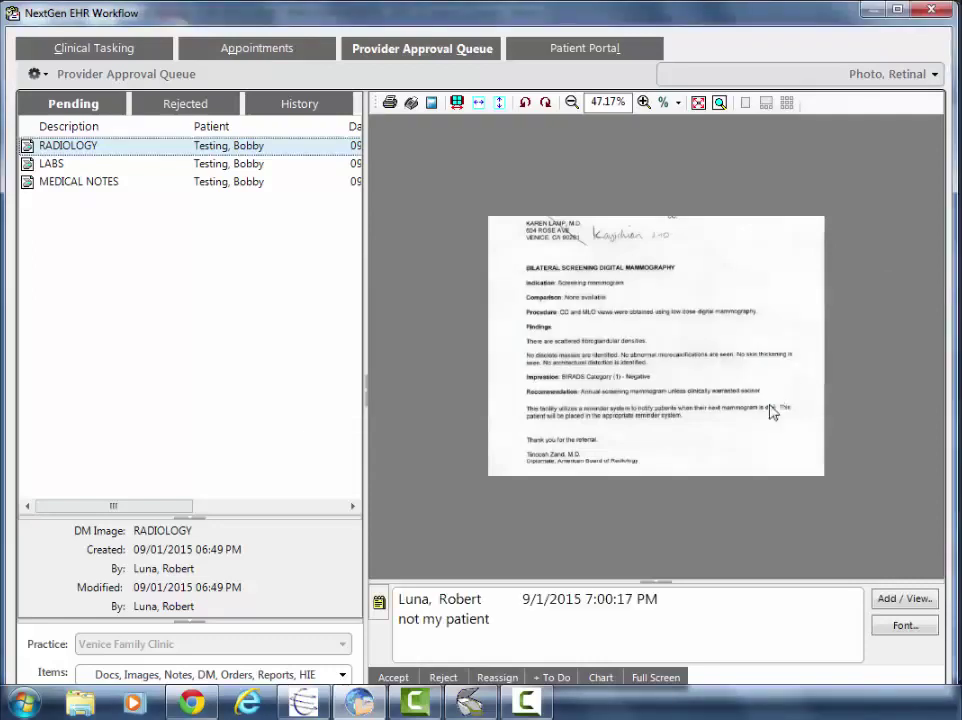
pyautogui.click(447, 681)
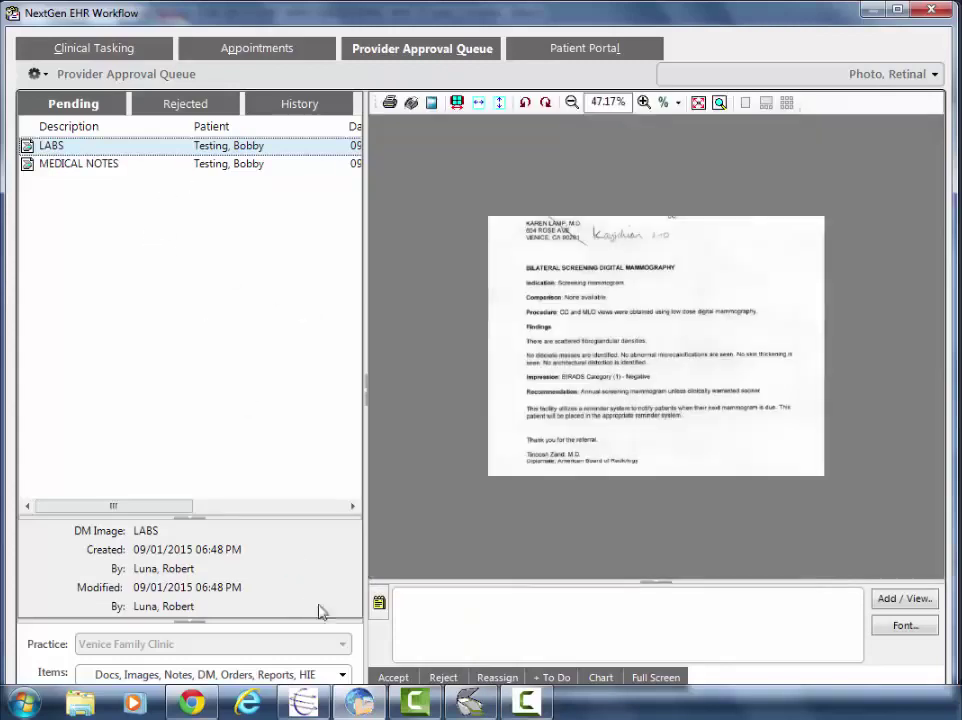
pyautogui.click(497, 678)
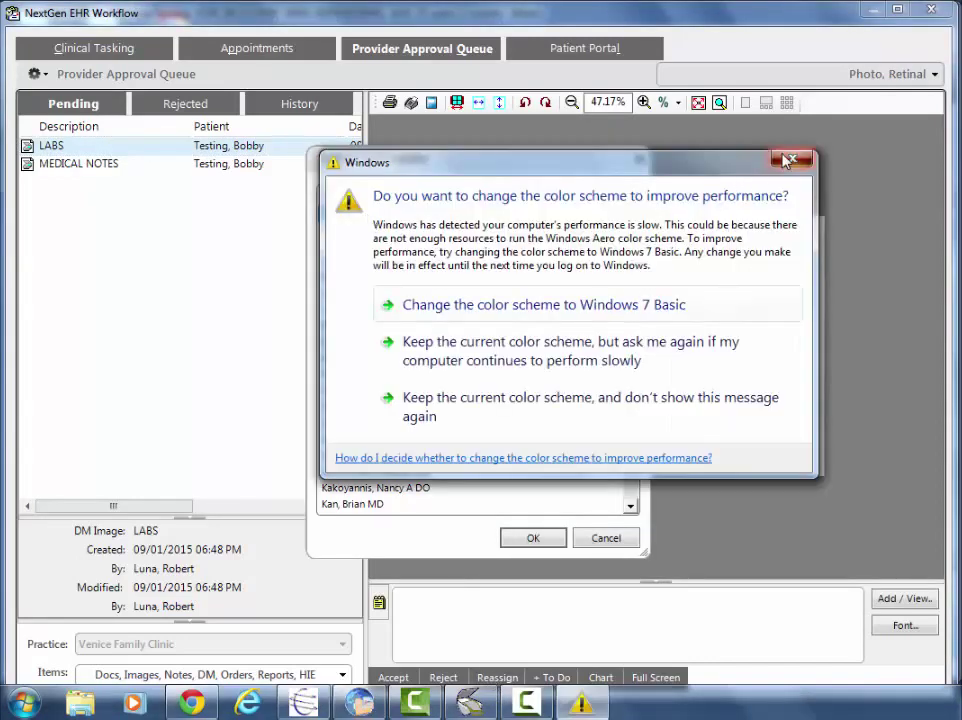
pyautogui.click(788, 159)
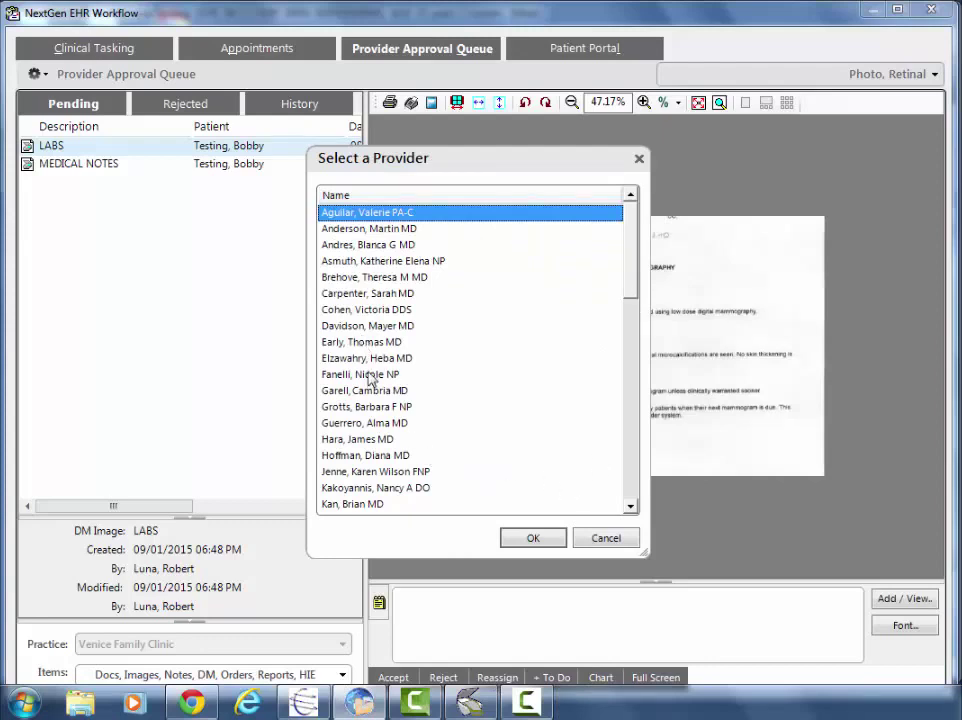
pyautogui.click(606, 539)
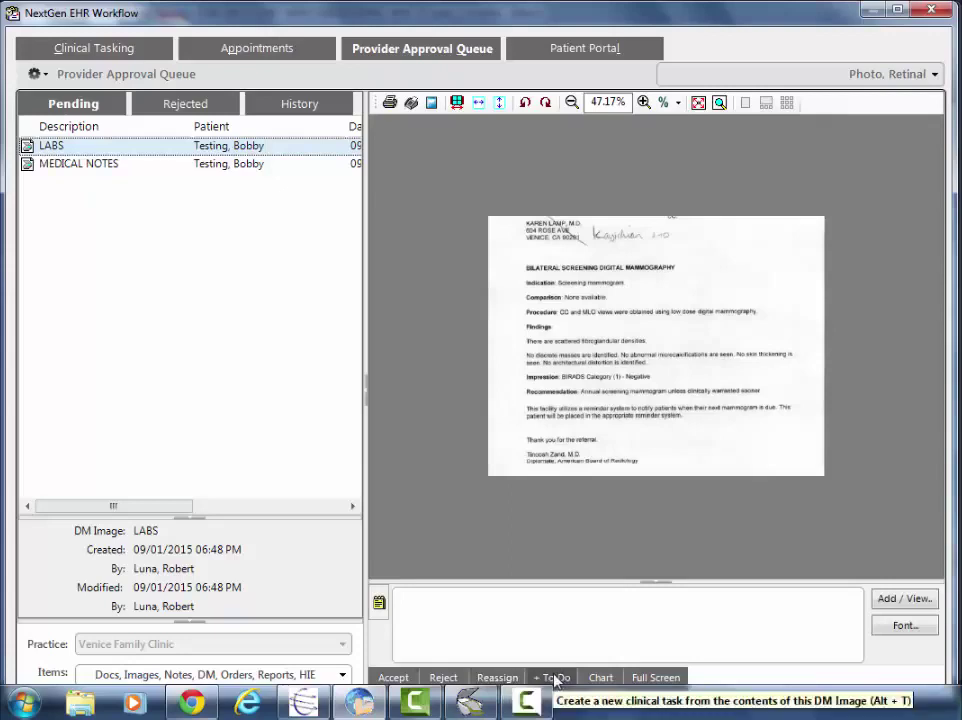
# Step: Send a new task from the MEDICAL NOTES document with the description "bring up with patient at appt in 2 days."
pyautogui.click(80, 168)
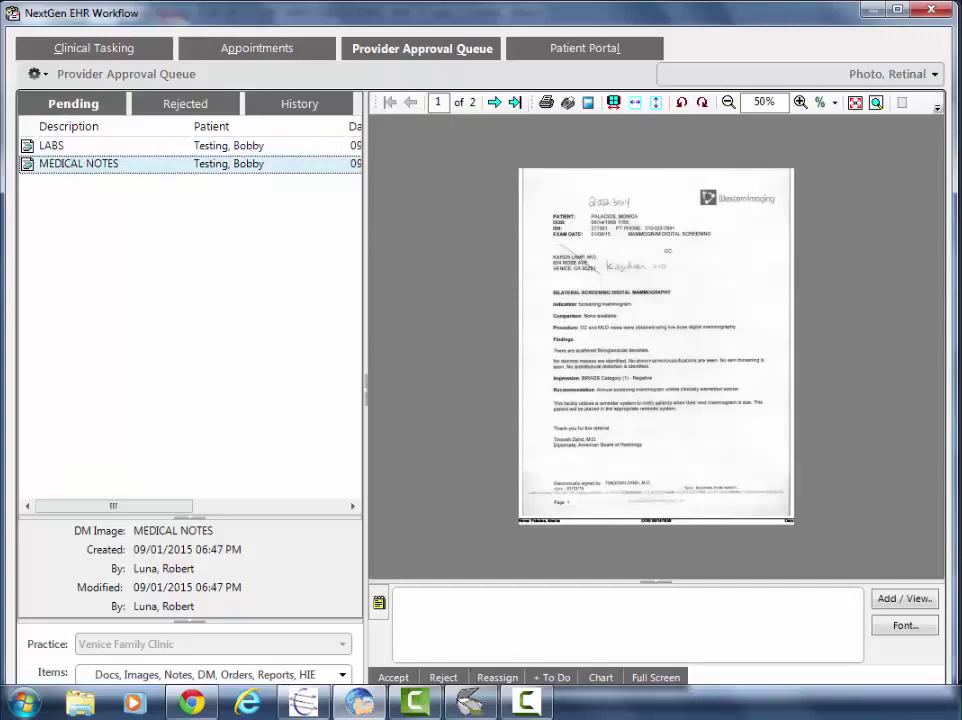
pyautogui.click(551, 677)
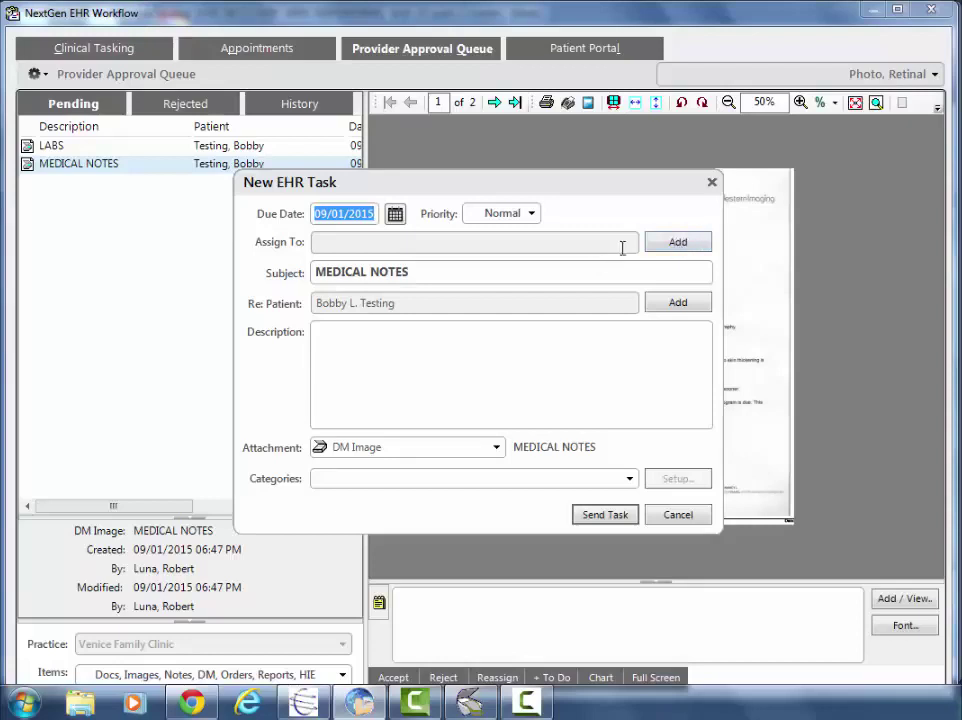
pyautogui.click(404, 400)
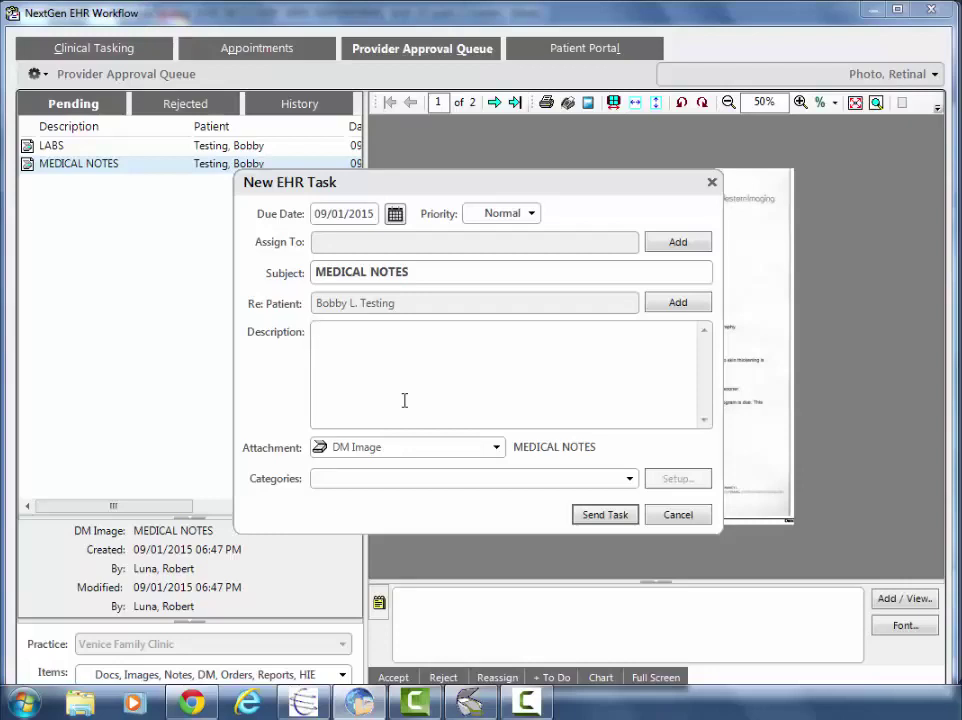
pyautogui.write('bring up with patient at appt in 2 days.')
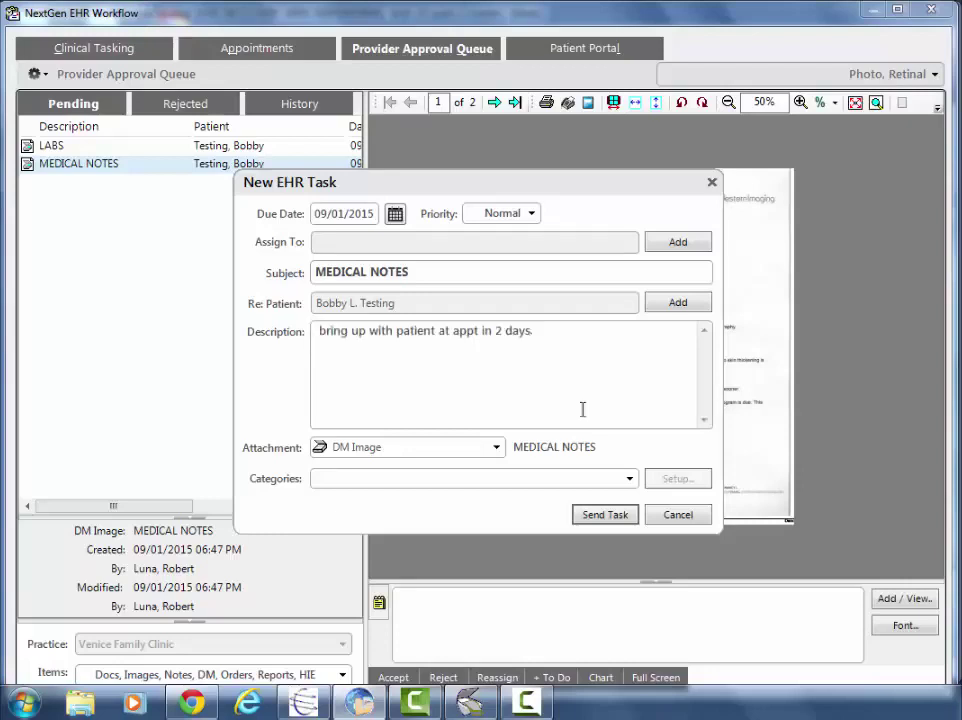
pyautogui.click(604, 515)
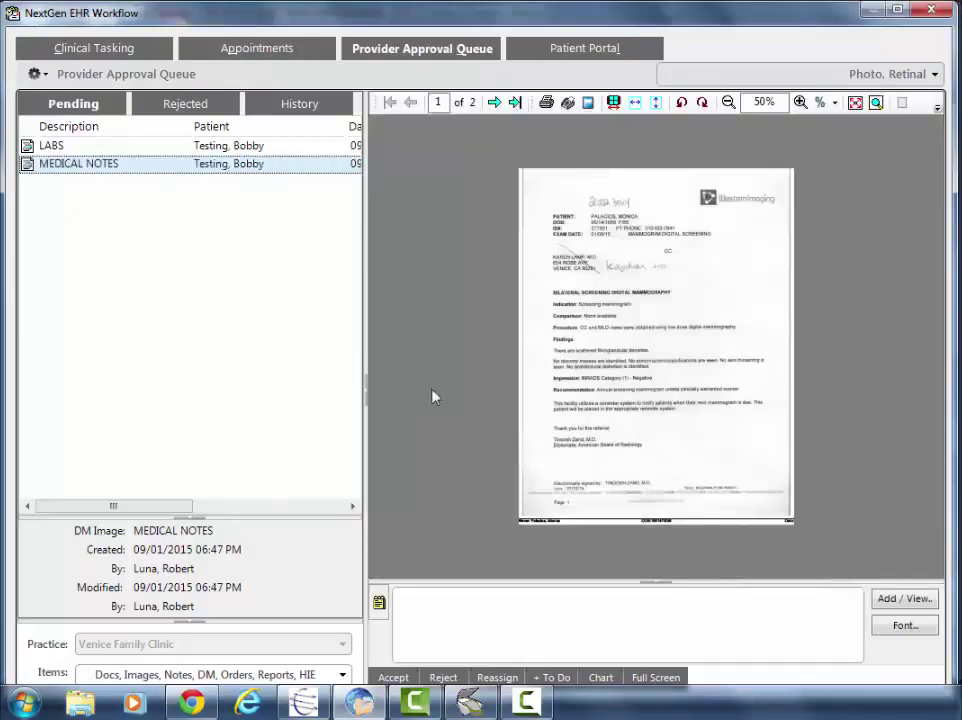
# Step: View the MEDICAL NOTES task in the clinical tasking list
pyautogui.click(91, 52)
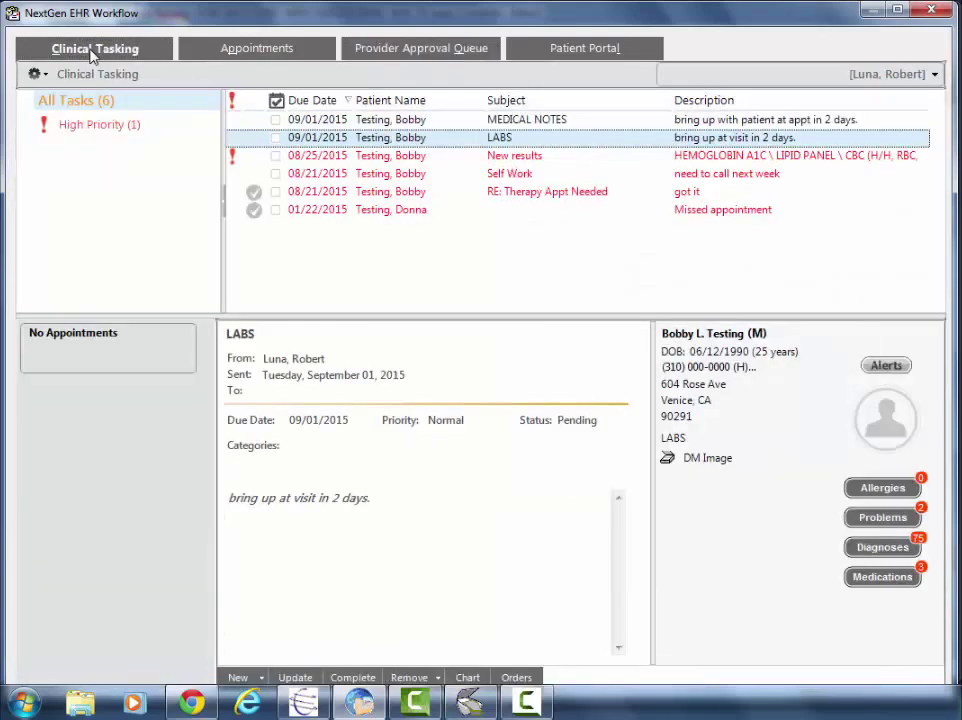
pyautogui.click(494, 120)
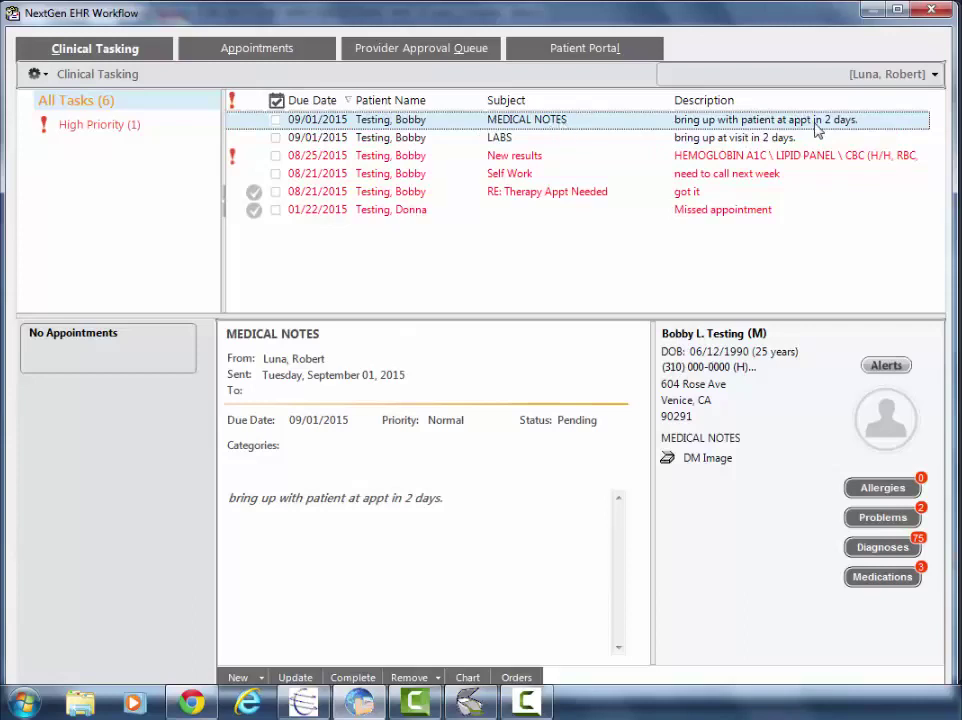
# Step: Add the comment "test." to the MEDICAL NOTES document in the approval queue and accept both remaining pending documents
pyautogui.click(428, 58)
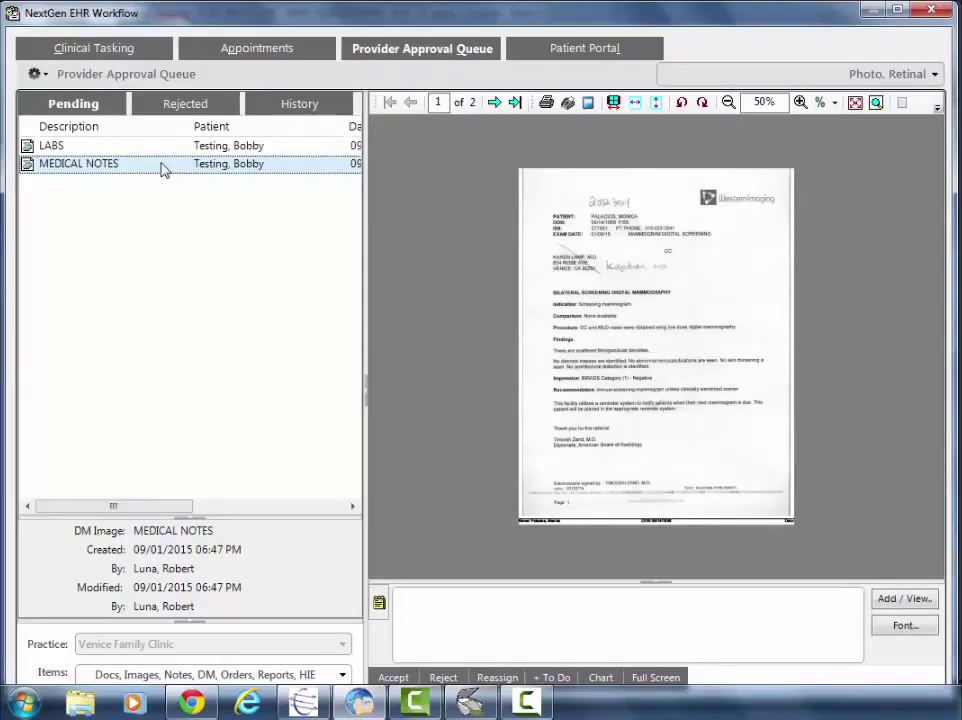
pyautogui.click(165, 146)
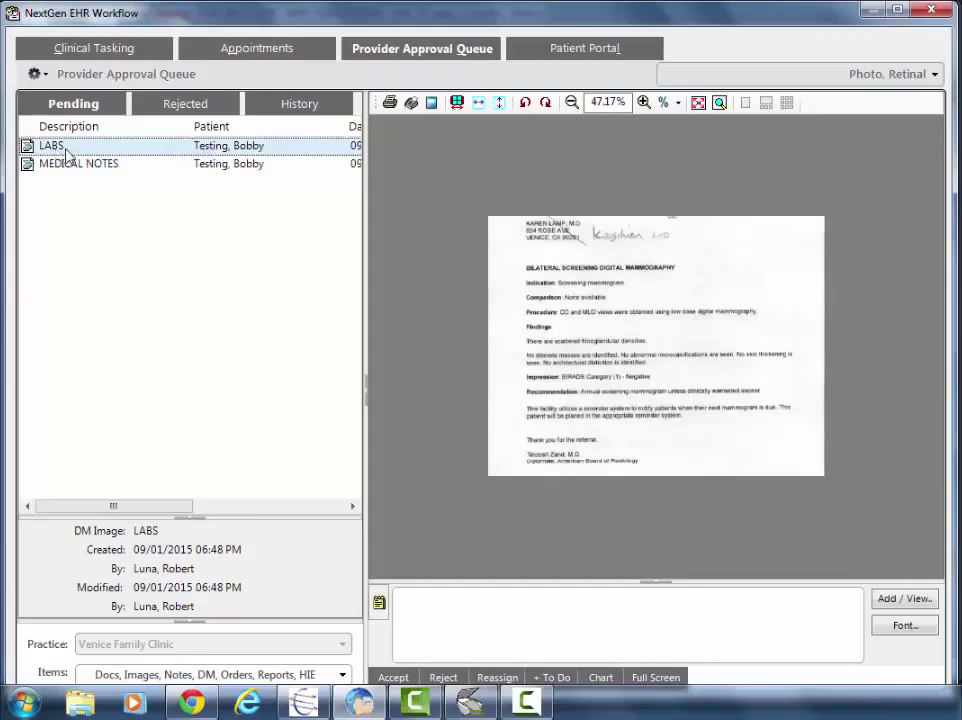
pyautogui.click(236, 170)
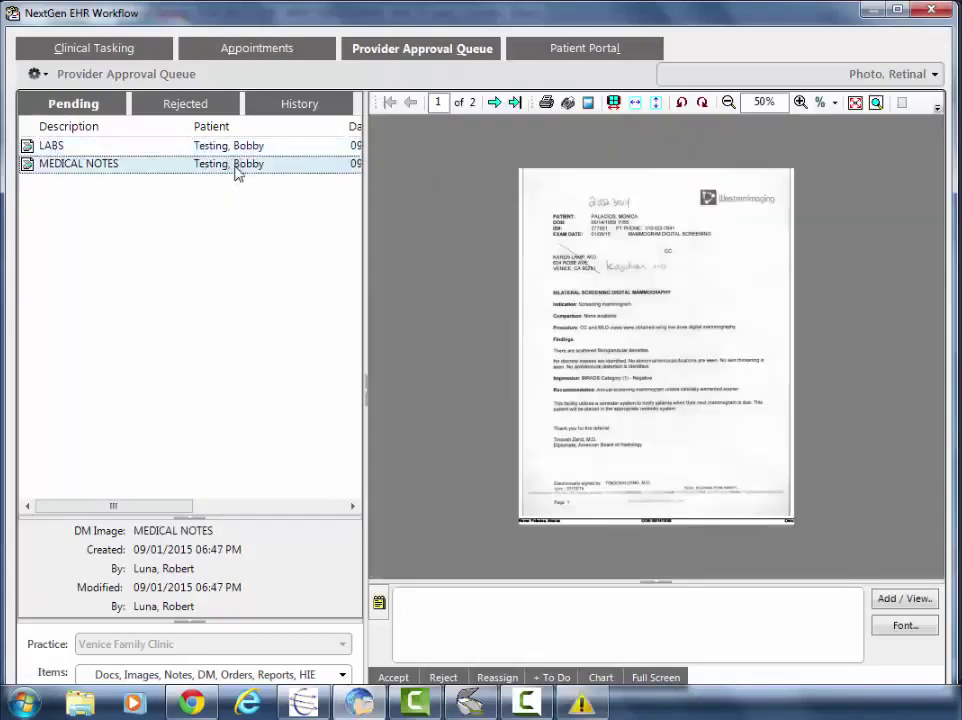
pyautogui.click(551, 613)
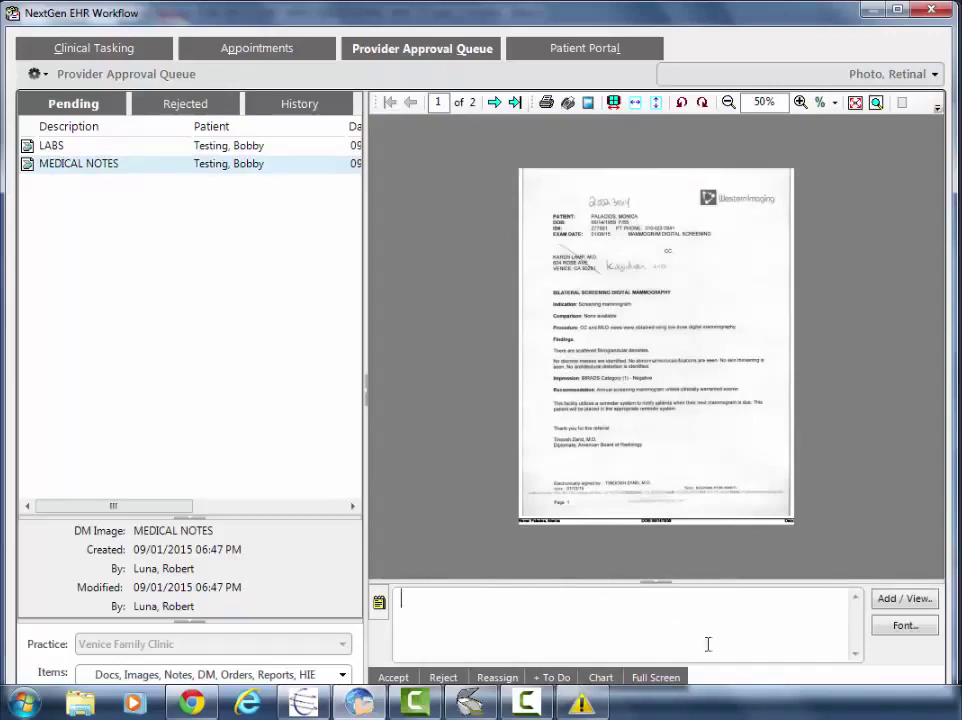
pyautogui.click(906, 600)
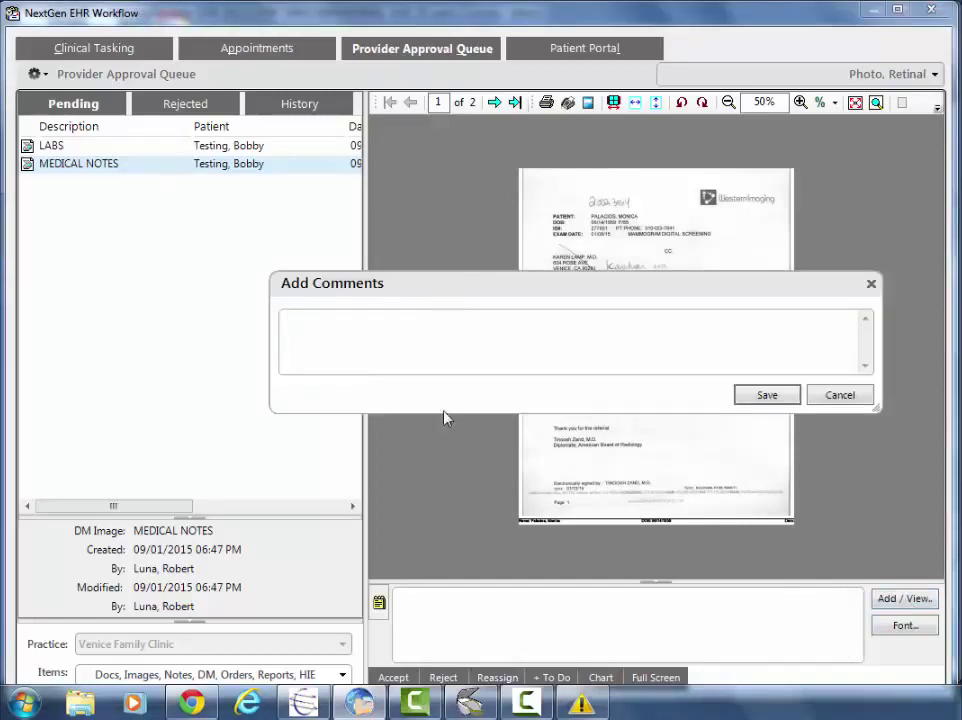
pyautogui.write('test.')
pyautogui.click(767, 394)
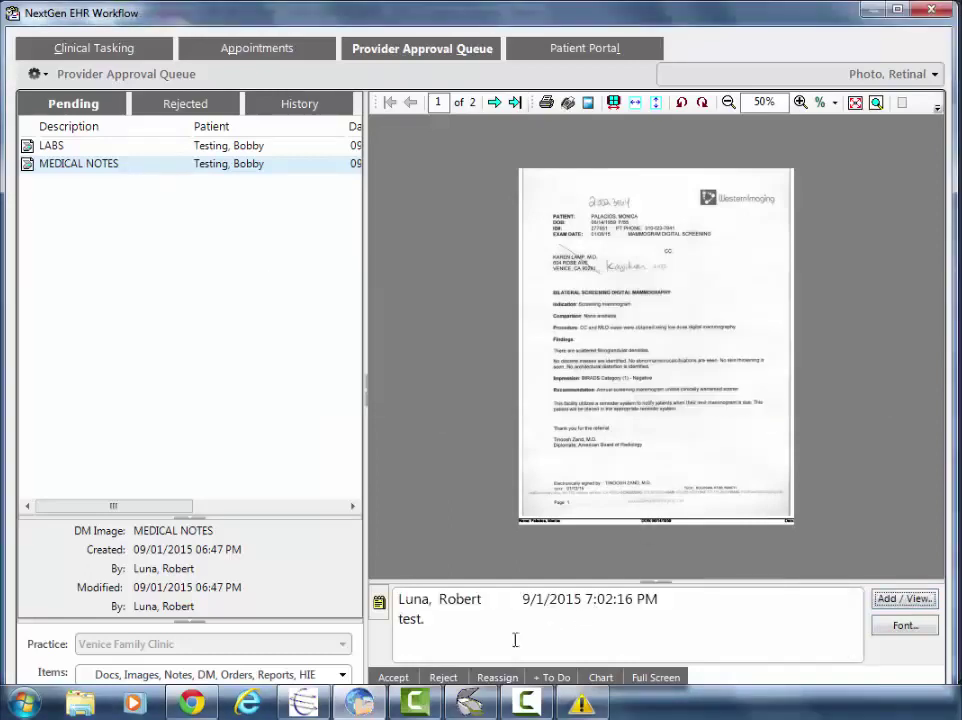
pyautogui.click(392, 679)
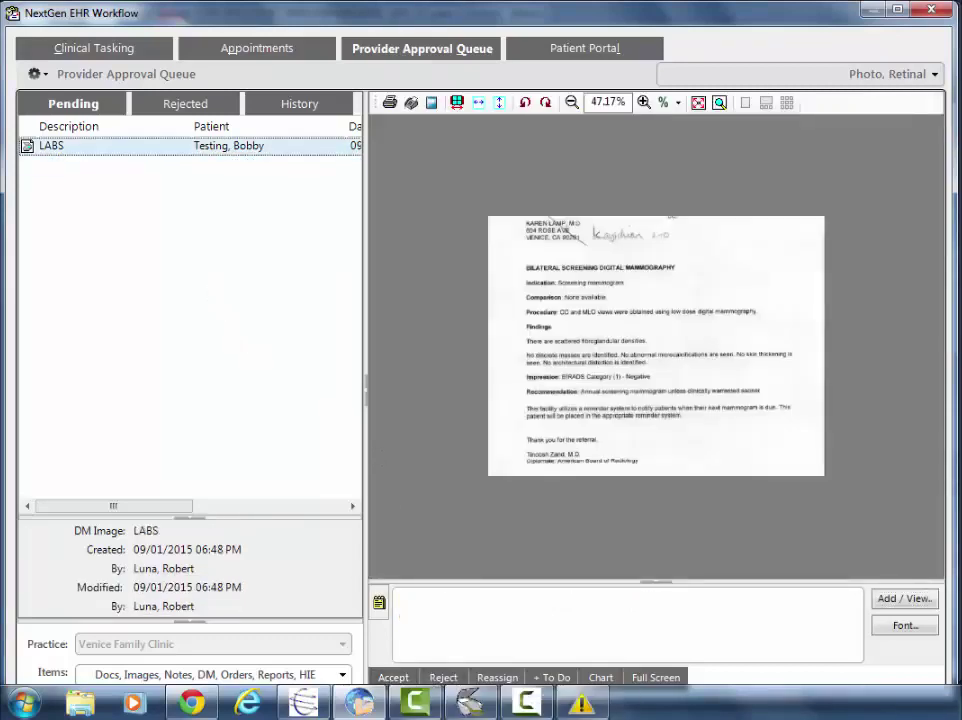
pyautogui.click(393, 678)
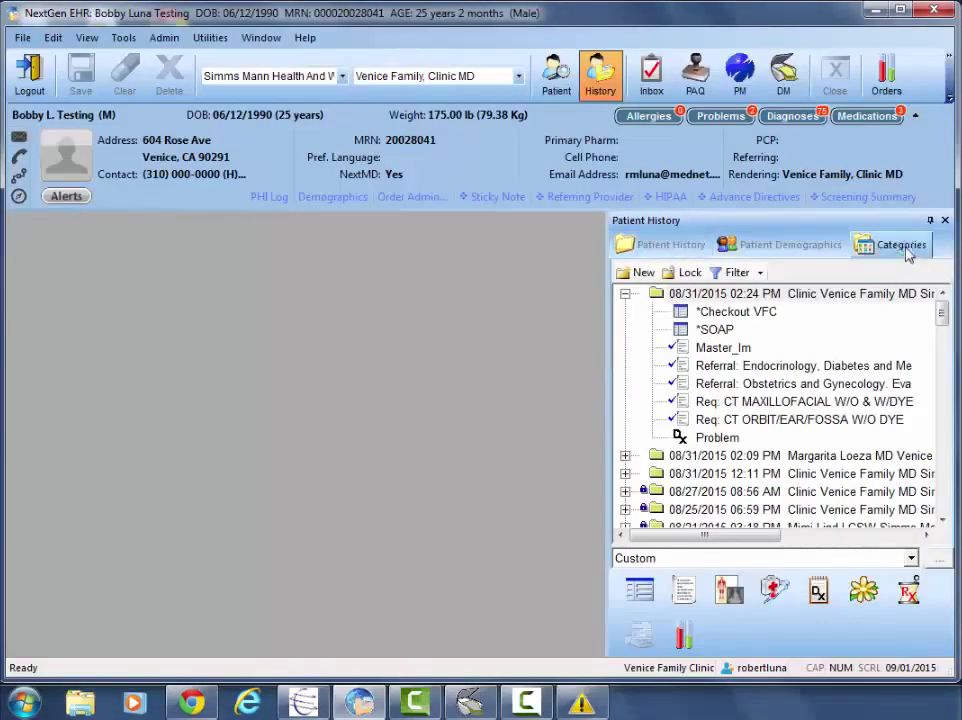
# Step: View the provider sign-off comments on the 09/01/2015 MEDICAL NOTES document in the patient's chart categories, and close the document
pyautogui.click(900, 245)
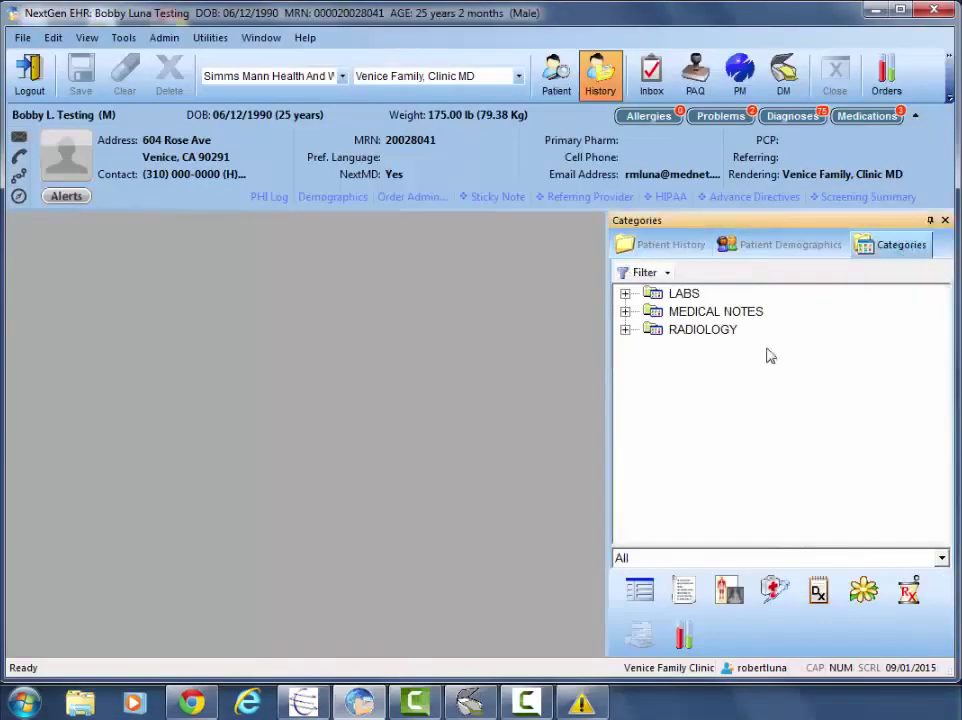
pyautogui.click(625, 311)
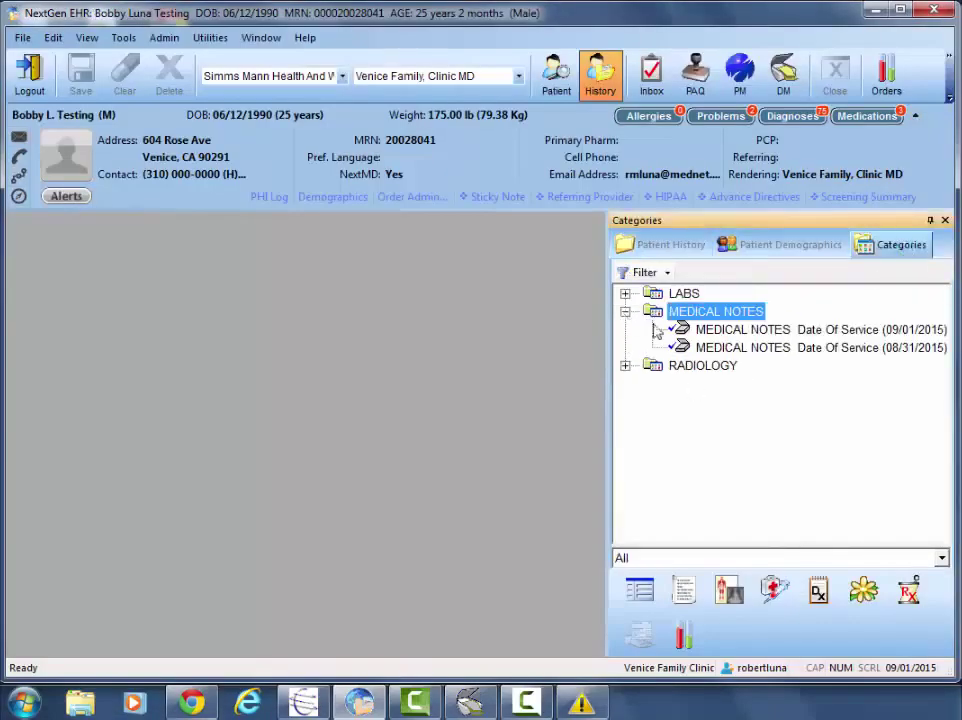
pyautogui.doubleClick(760, 330)
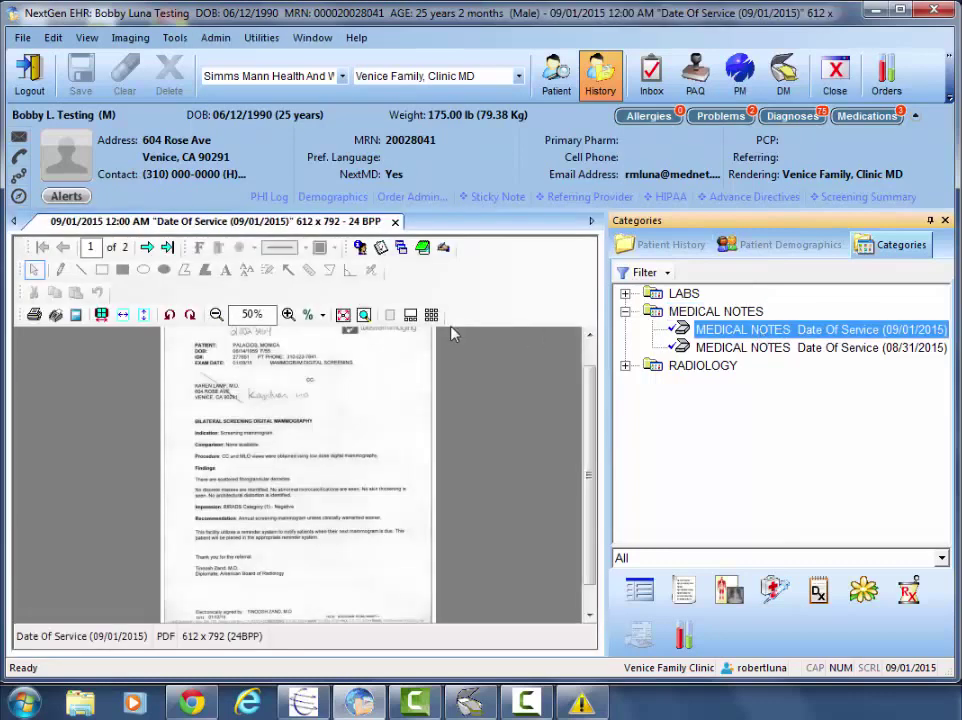
pyautogui.click(401, 248)
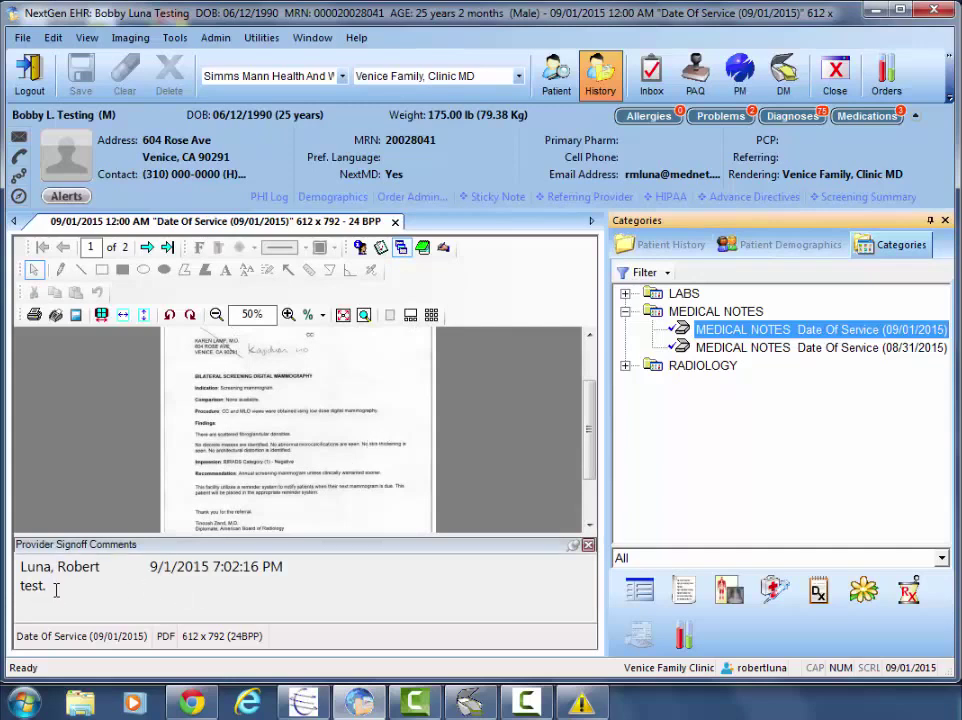
pyautogui.moveTo(56, 590); pyautogui.dragTo(22, 587)
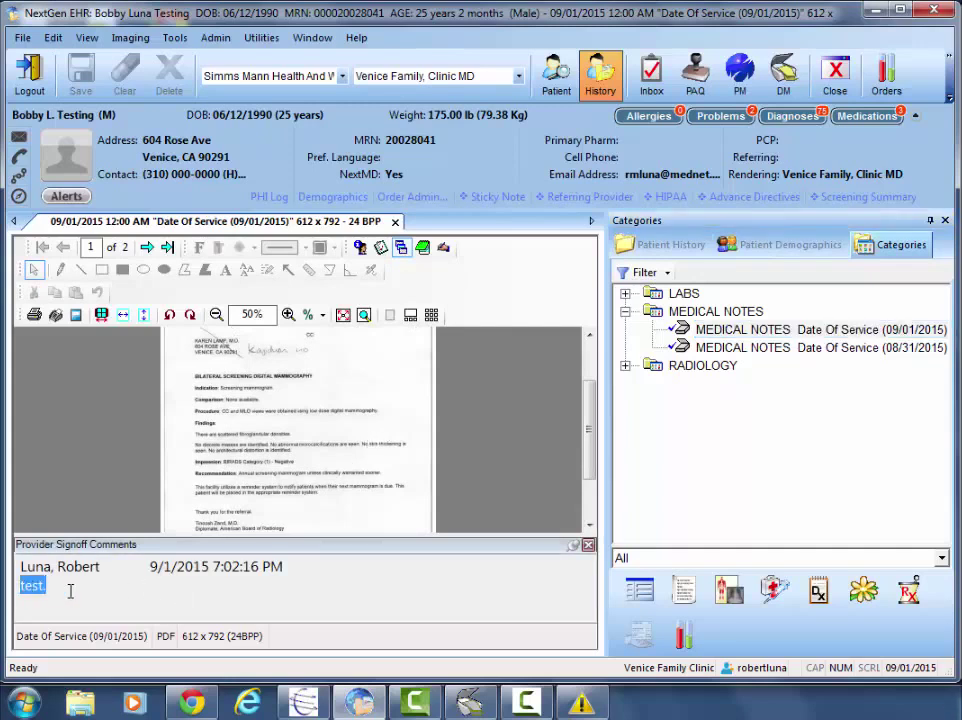
pyautogui.click(395, 221)
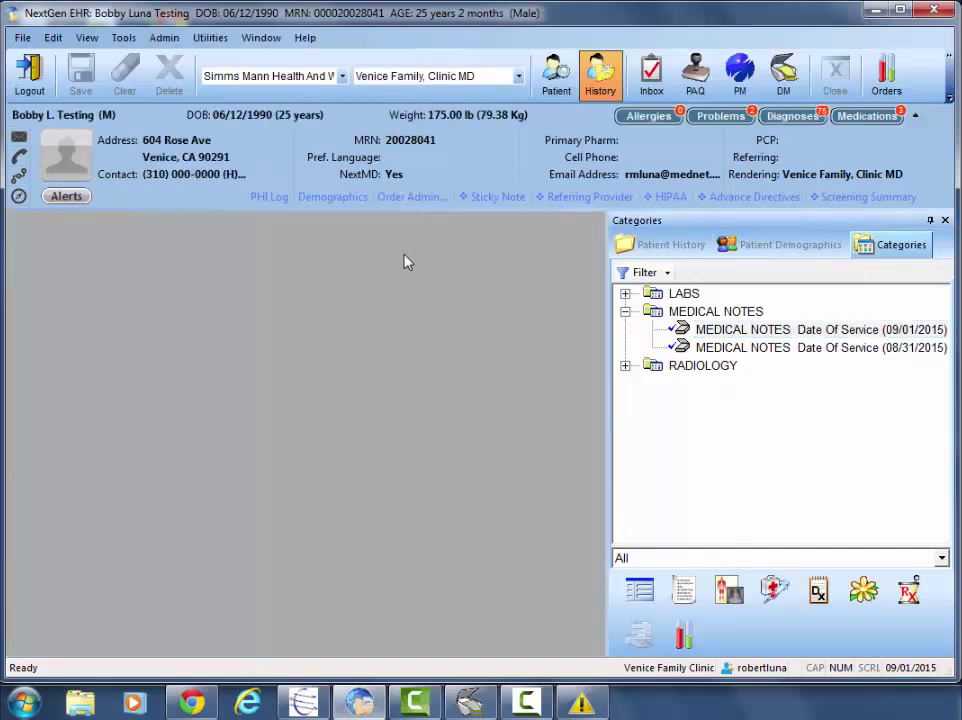
# Step: Open the LABS task due 09/01/2015 from the clinical tasking list
pyautogui.click(652, 75)
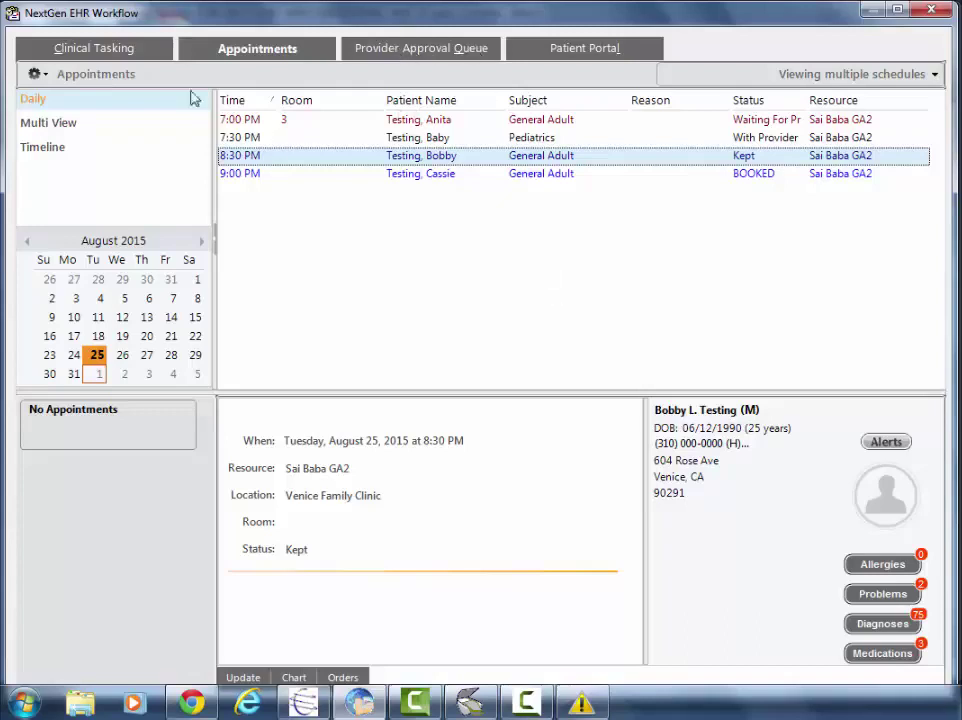
pyautogui.click(126, 50)
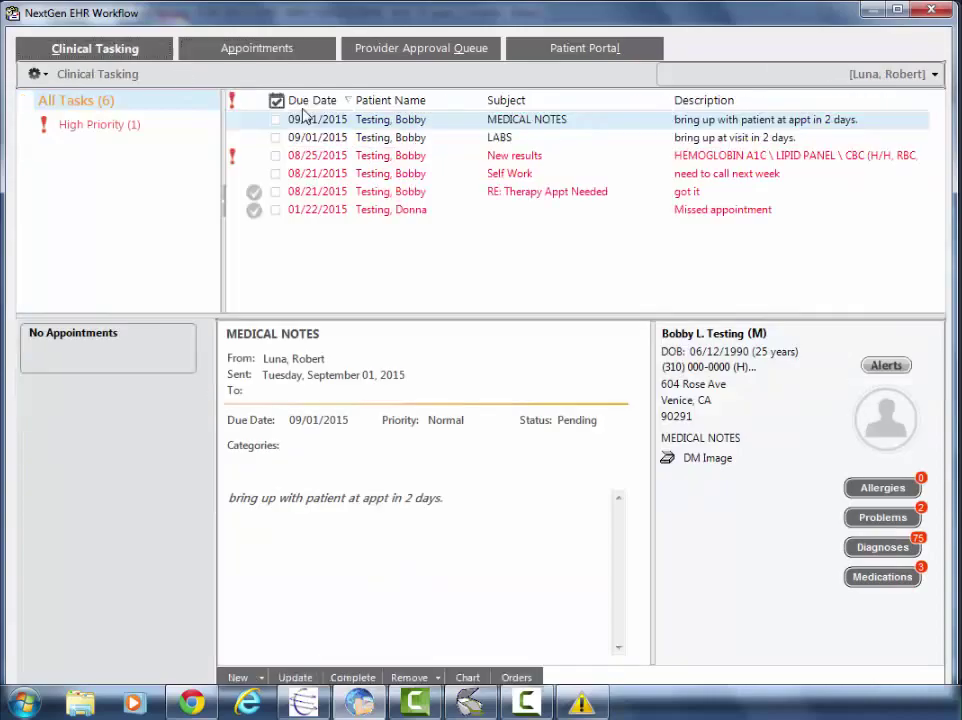
pyautogui.doubleClick(513, 137)
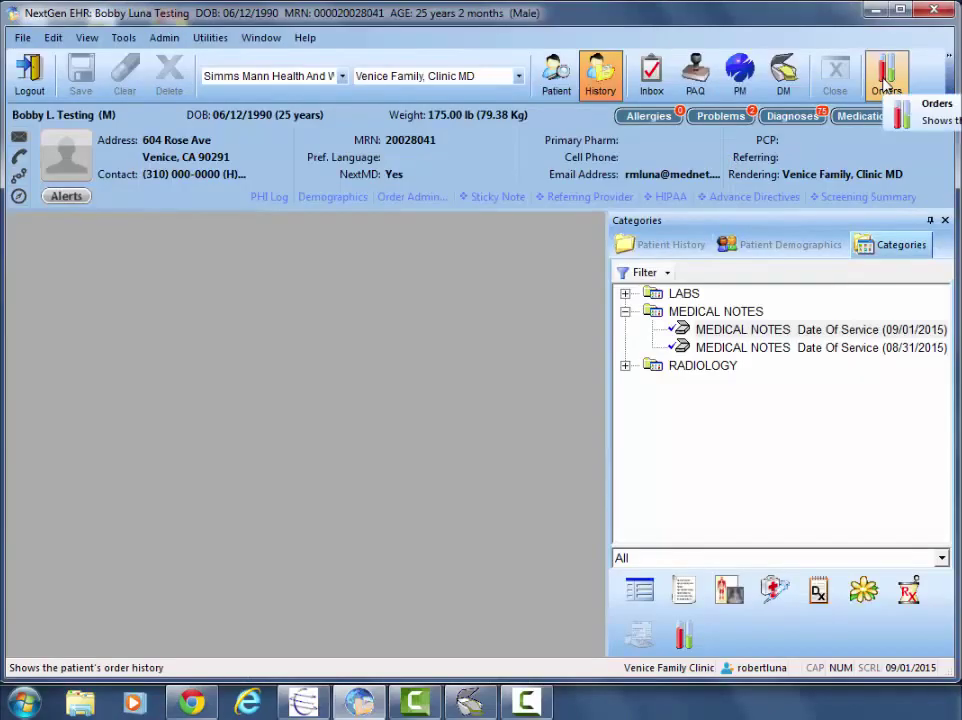
# Step: Open the patient's order history and its Sign-off Comments section
pyautogui.click(886, 80)
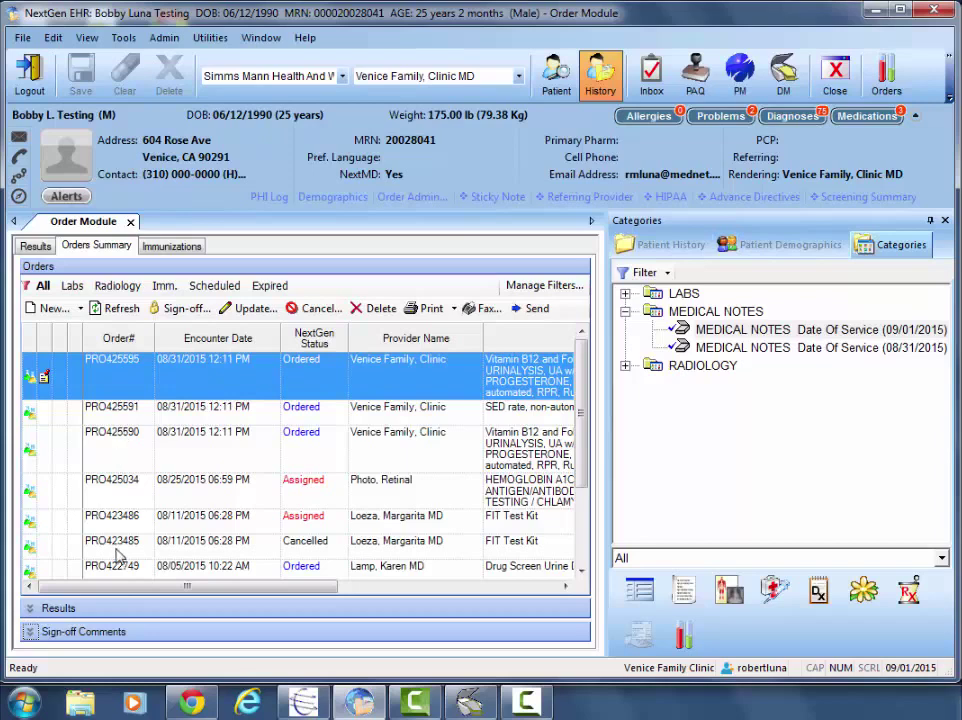
pyautogui.click(83, 634)
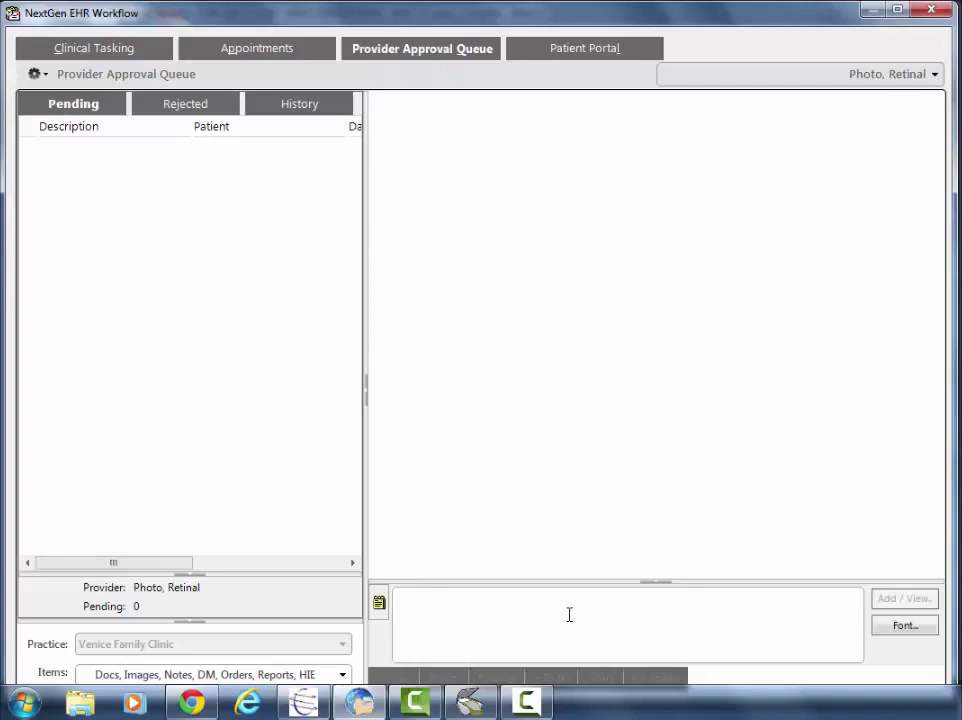
pyautogui.click(526, 702)
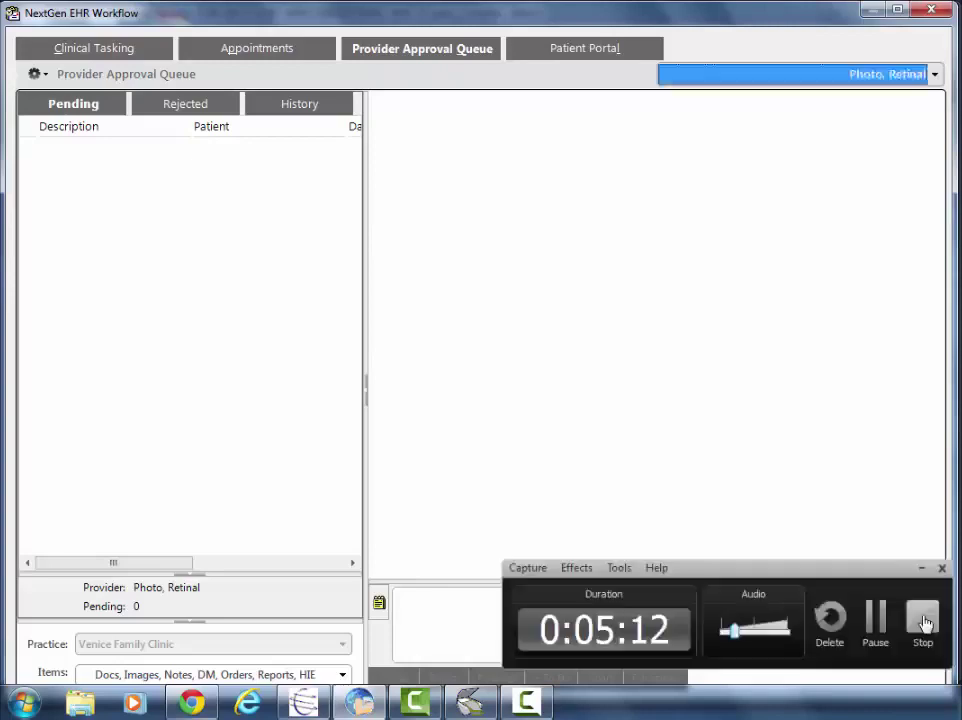